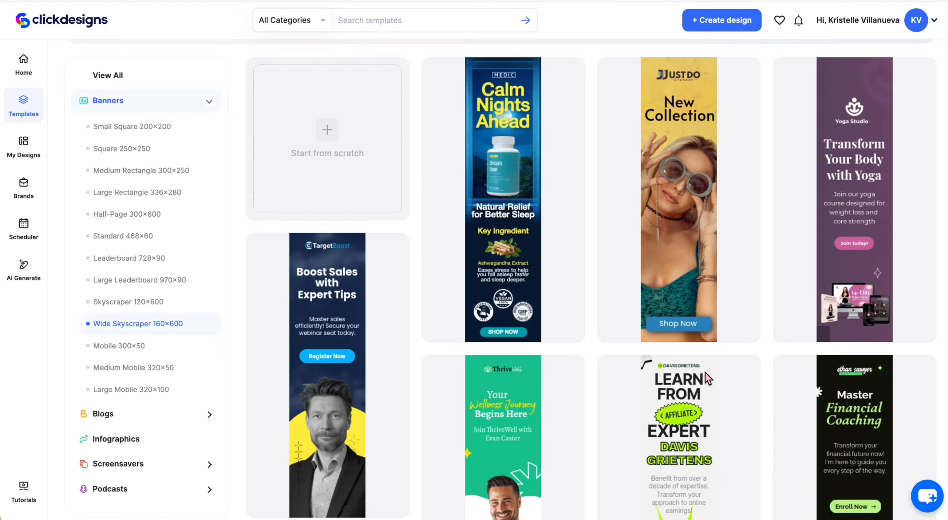
- Show the Square 250×250 banner templates and browse down to the "Reveal Your Natural Glow" design
scroll(705, 373, "down", 6)
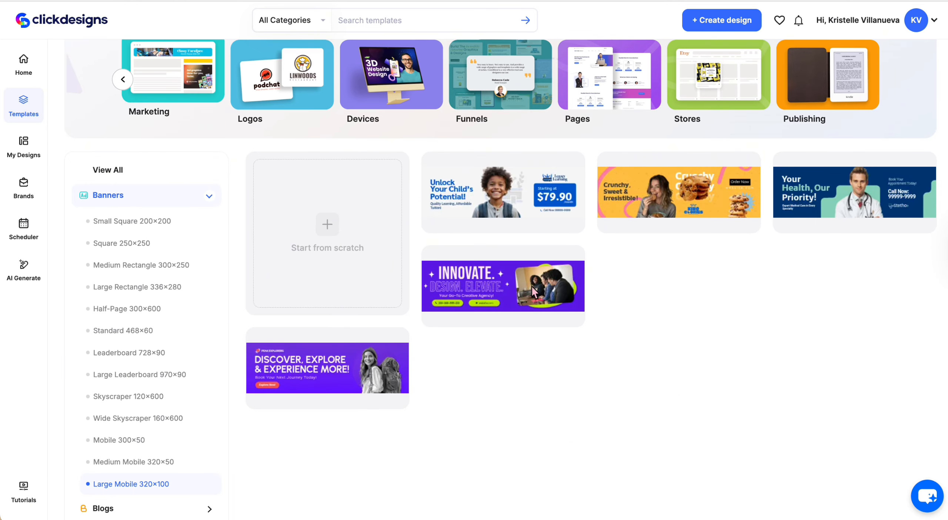
scroll(125, 261, "up", 1)
left_click(134, 260)
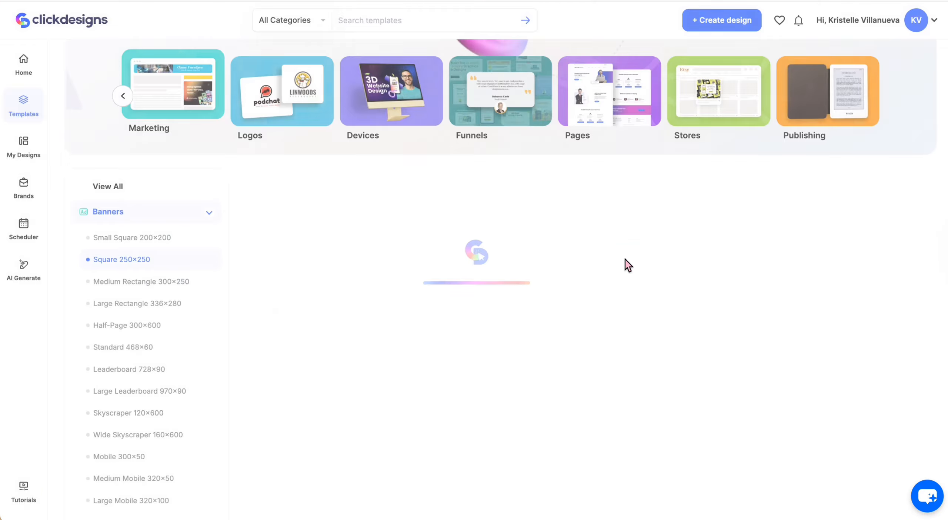
scroll(625, 258, "down", 3)
scroll(625, 259, "down", 1)
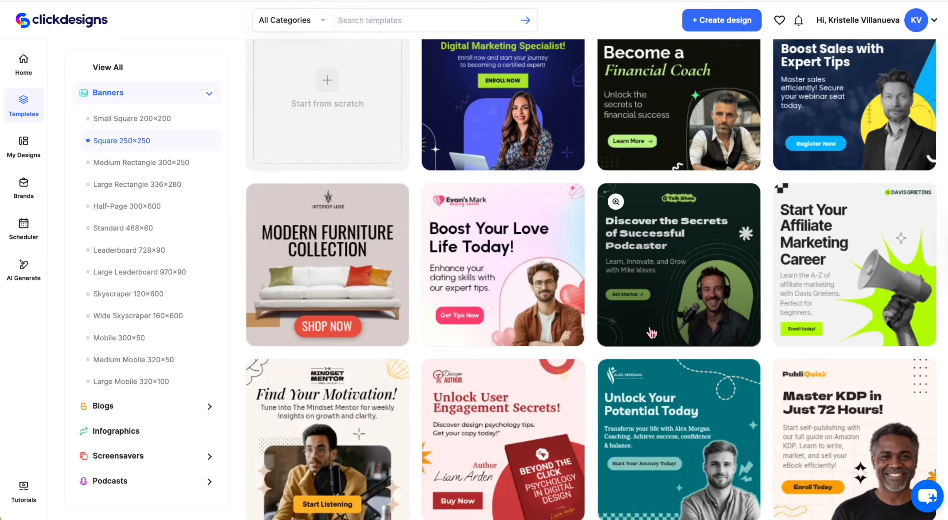
scroll(709, 199, "down", 3)
scroll(709, 199, "down", 4)
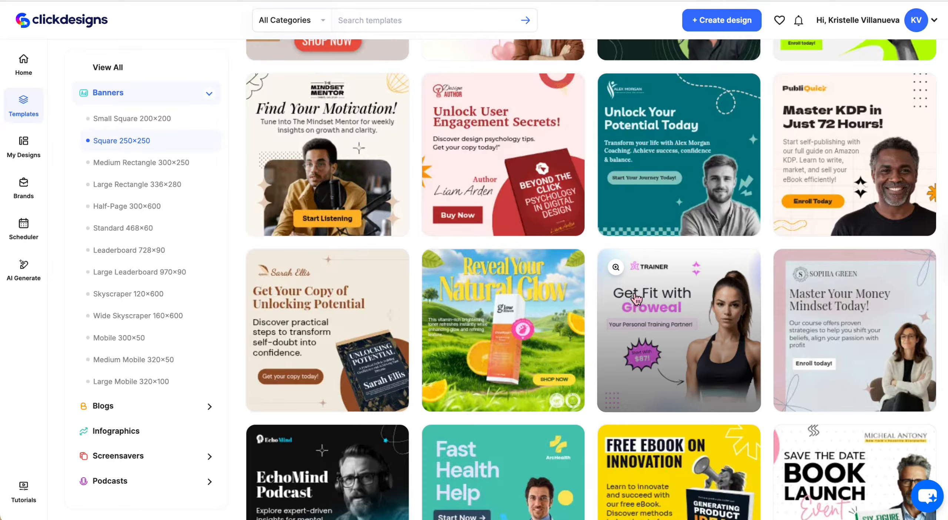
scroll(692, 280, "down", 3)
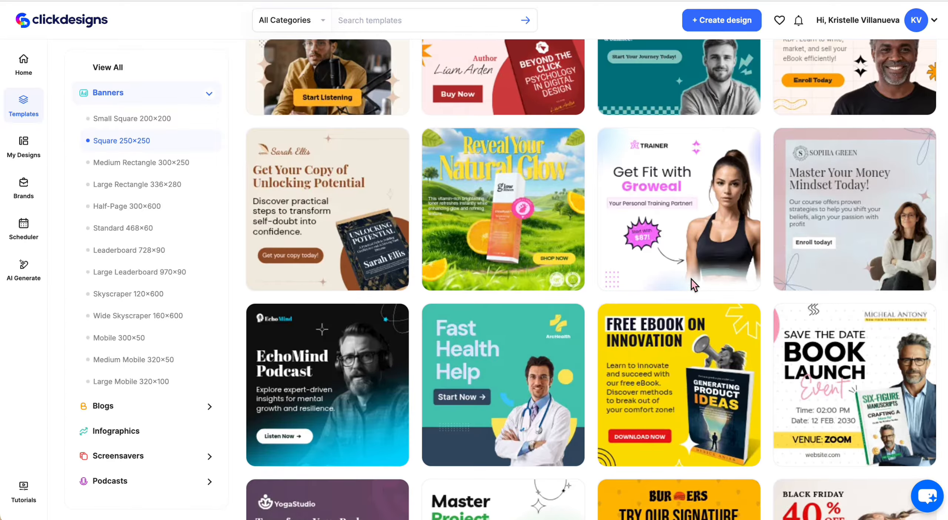
- Preview the Square - Glow Haven Toner template and open it for editing
mouse_move(486, 179)
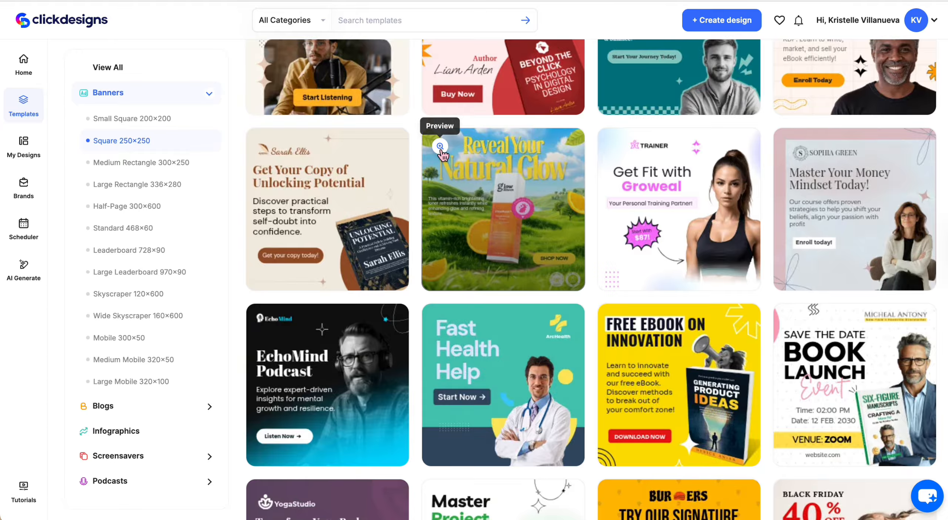
left_click(440, 147)
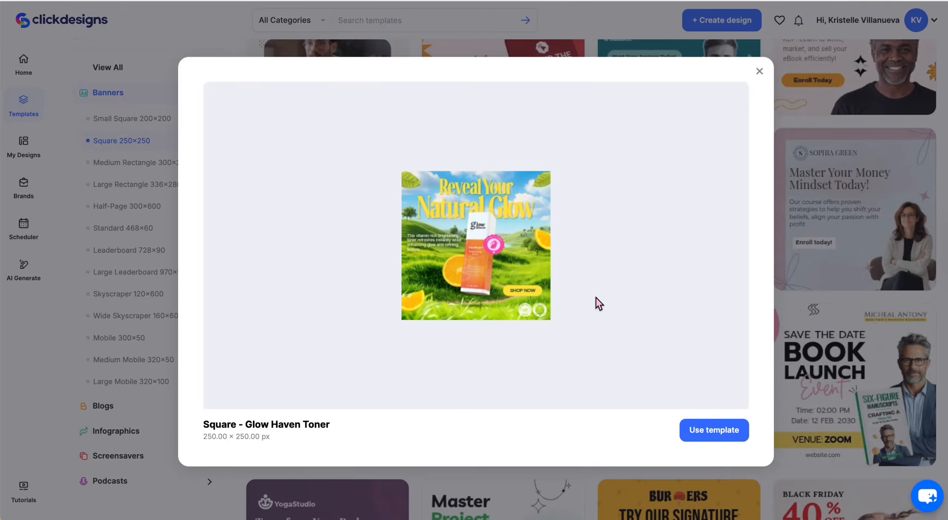
left_click(710, 430)
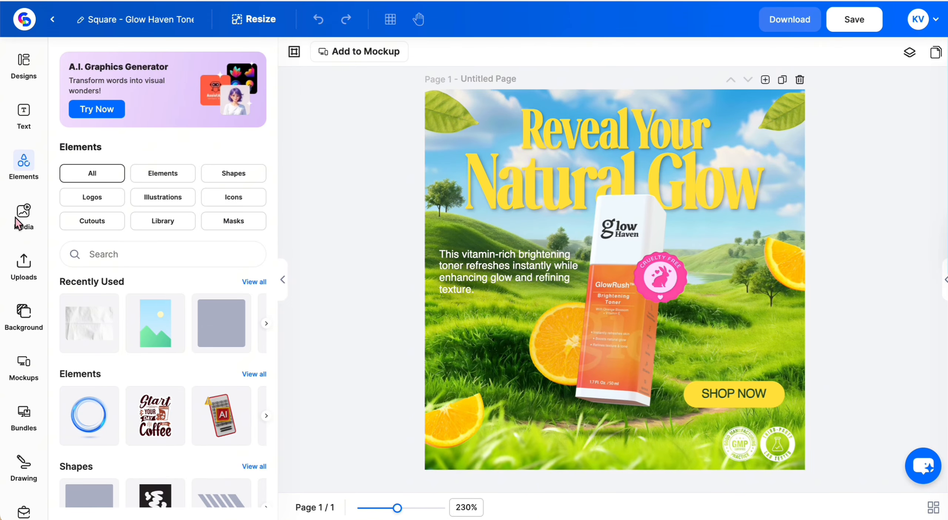
- Replace the banner's background with a dark blue rippling water image found by searching background images for "water"
left_click(21, 313)
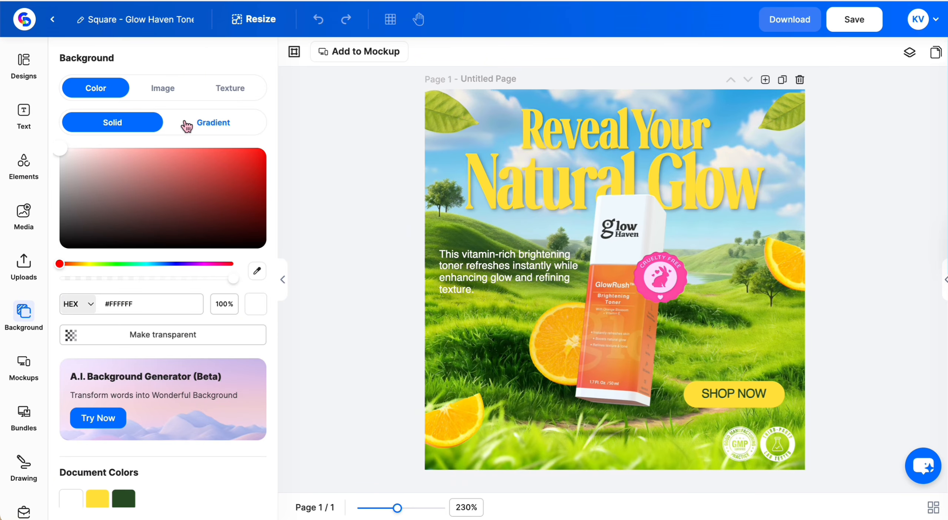
left_click(163, 88)
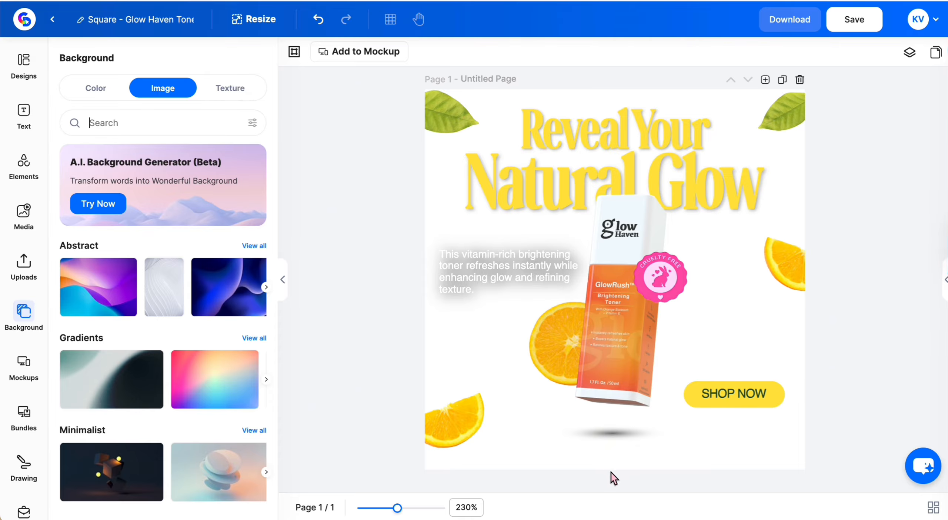
type("water")
key("Return")
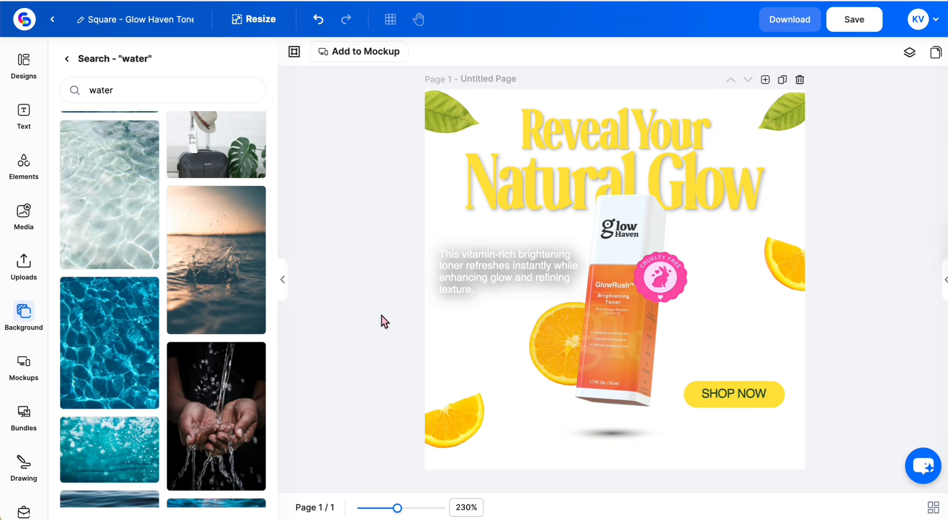
left_click(126, 329)
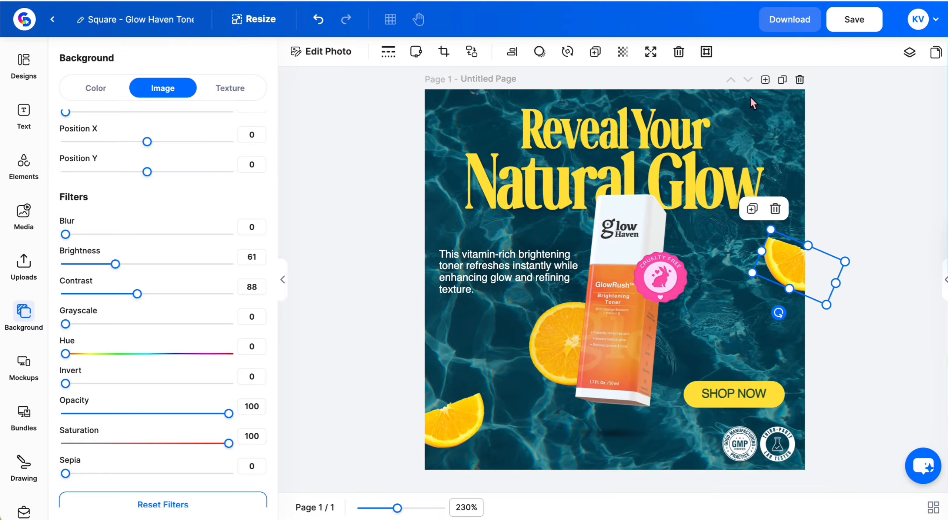
- Delete the three orange slices around the toner box
left_click(775, 208)
left_click(547, 372)
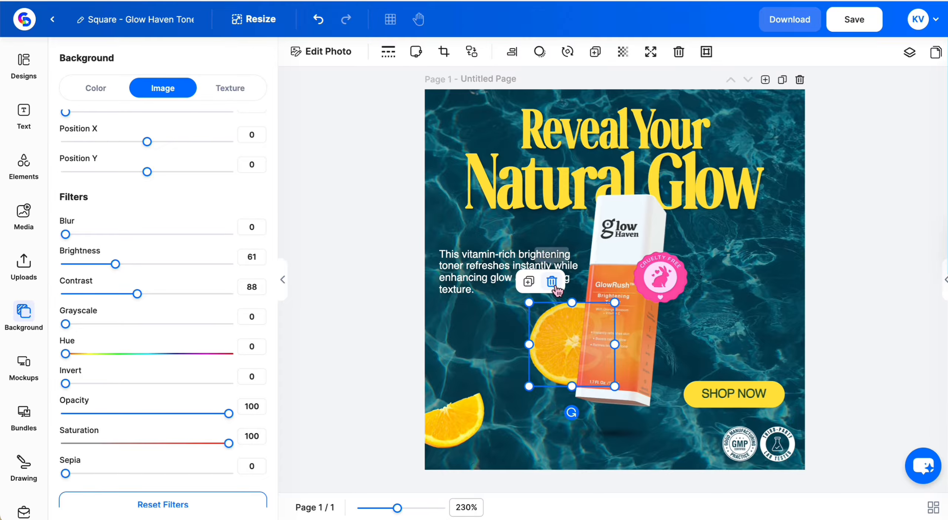
left_click(552, 282)
left_click(444, 418)
left_click(428, 372)
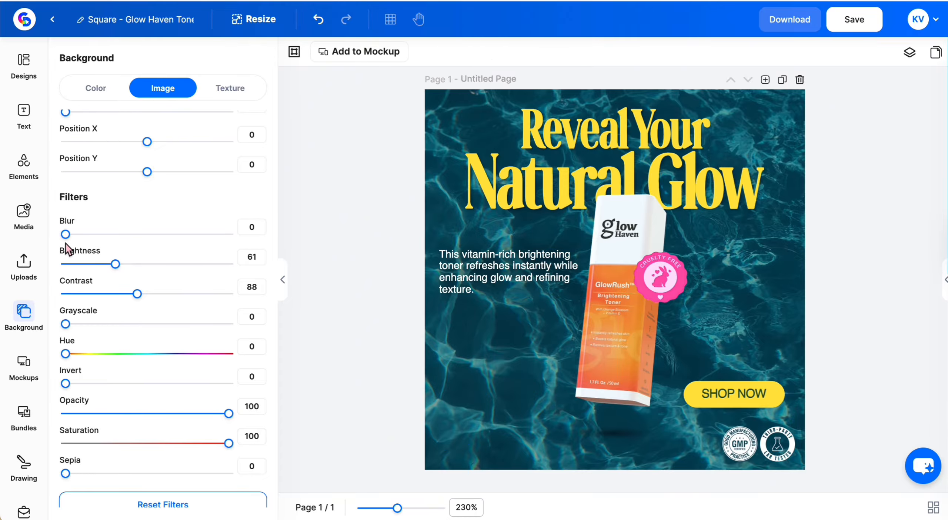
- Search the stock images for "oranges" and add the photo of whole oranges with green leaves
left_click(38, 216)
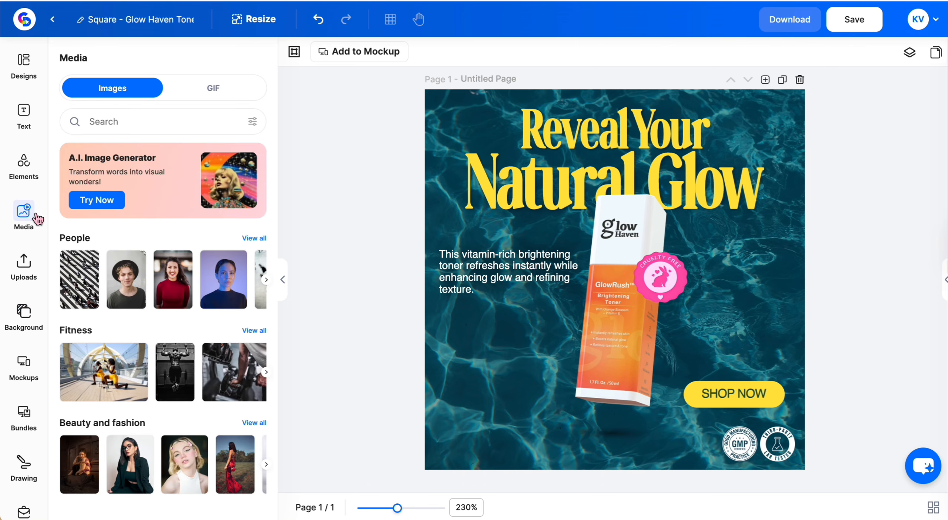
left_click(177, 128)
type("oranges")
key("Return")
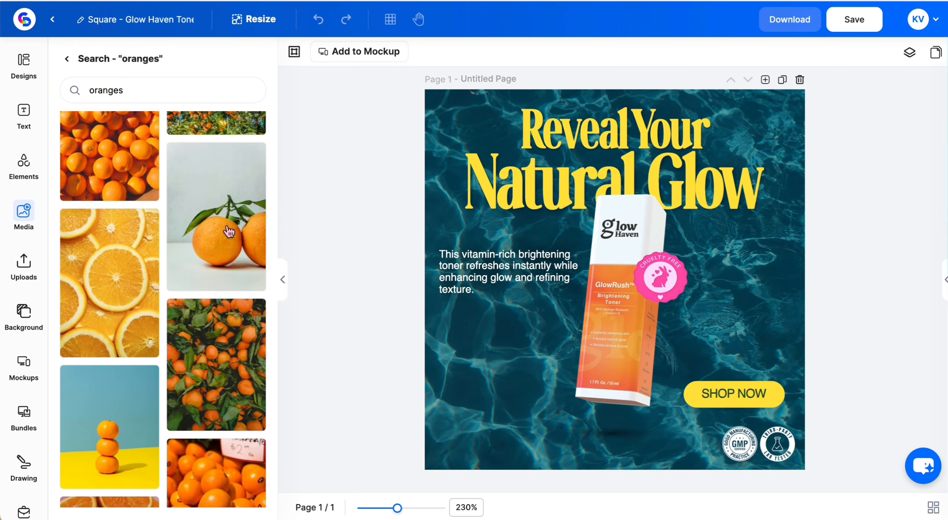
left_click(212, 220)
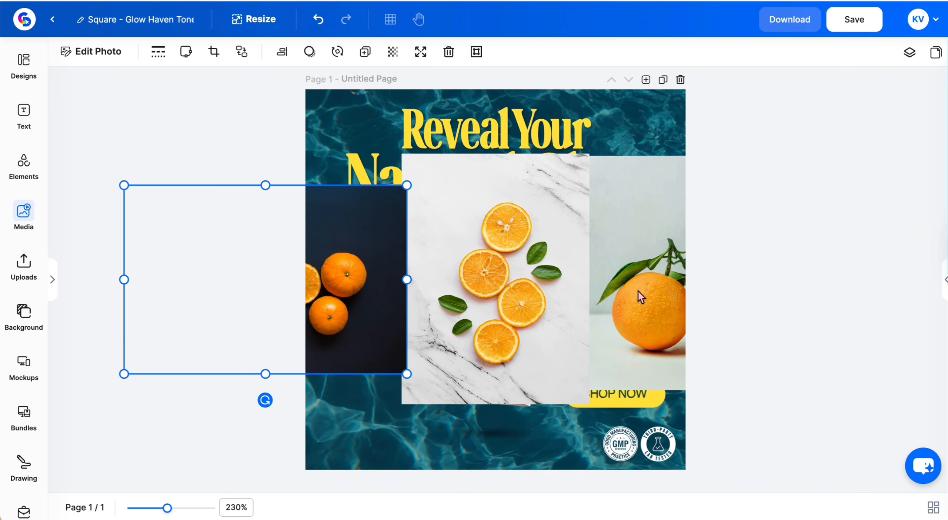
- Remove the background from the photo of whole oranges with leaves and shift the cutout slightly toward the banner's right edge
left_click(611, 292)
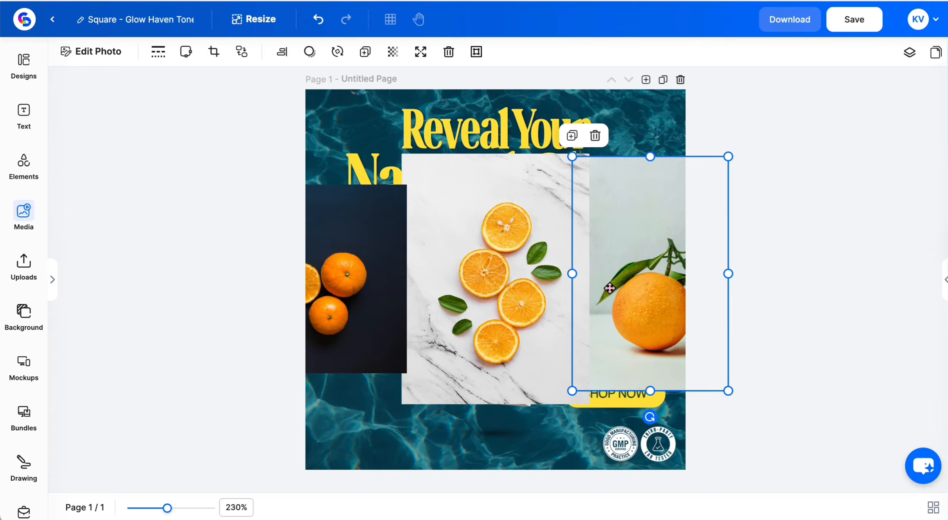
left_click(101, 53)
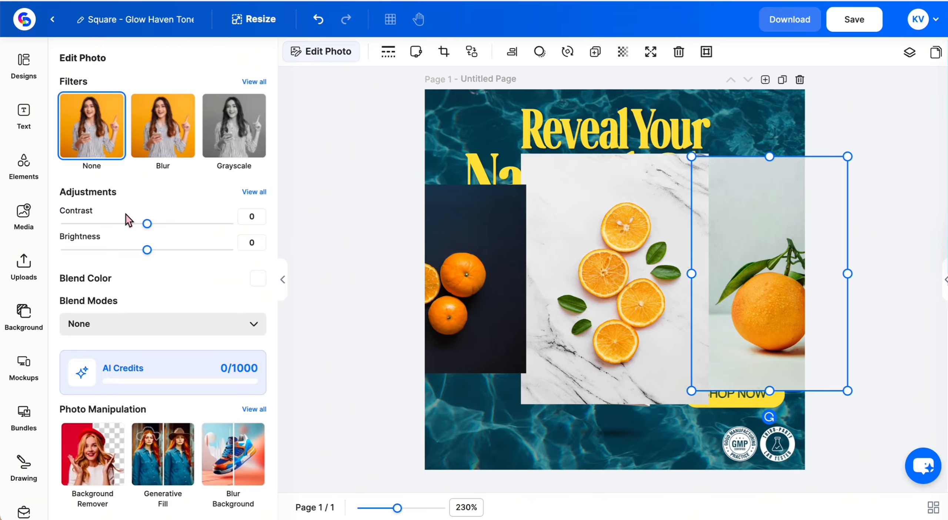
scroll(218, 320, "down", 3)
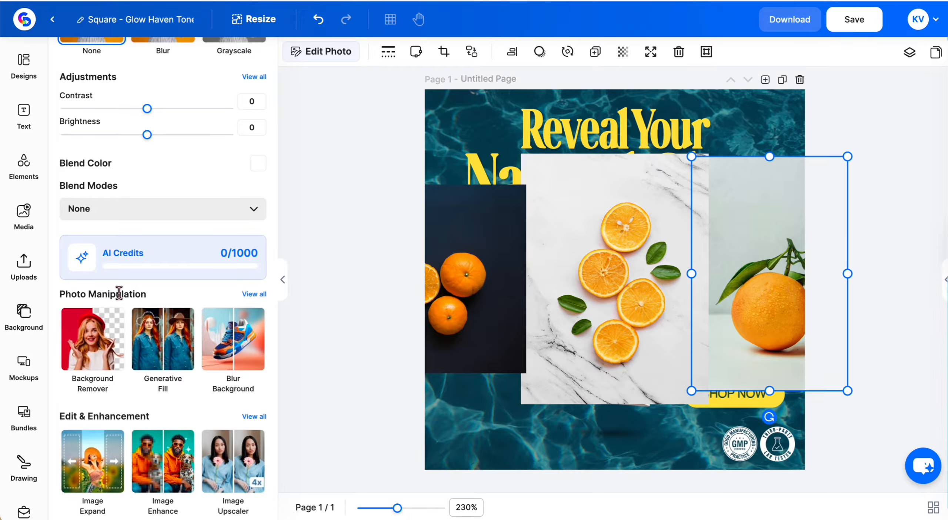
left_click(111, 344)
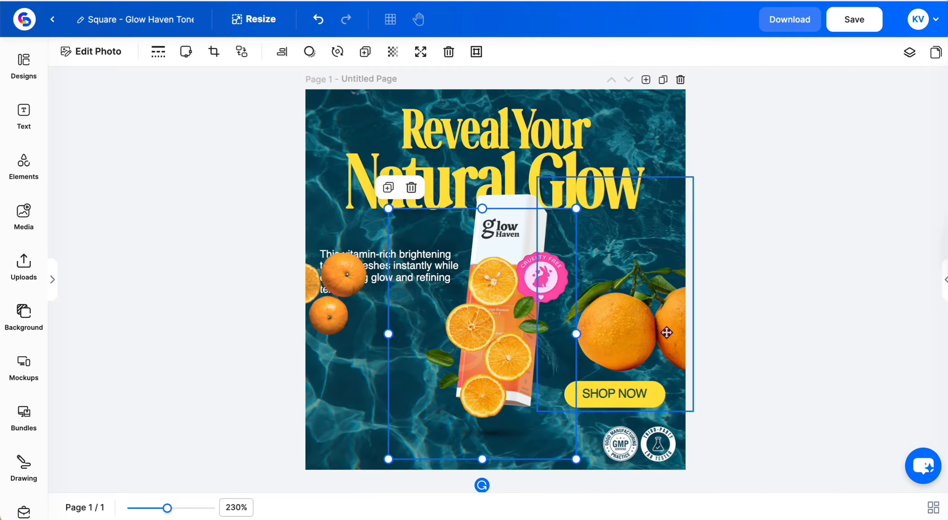
left_click_drag(666, 332, 676, 324)
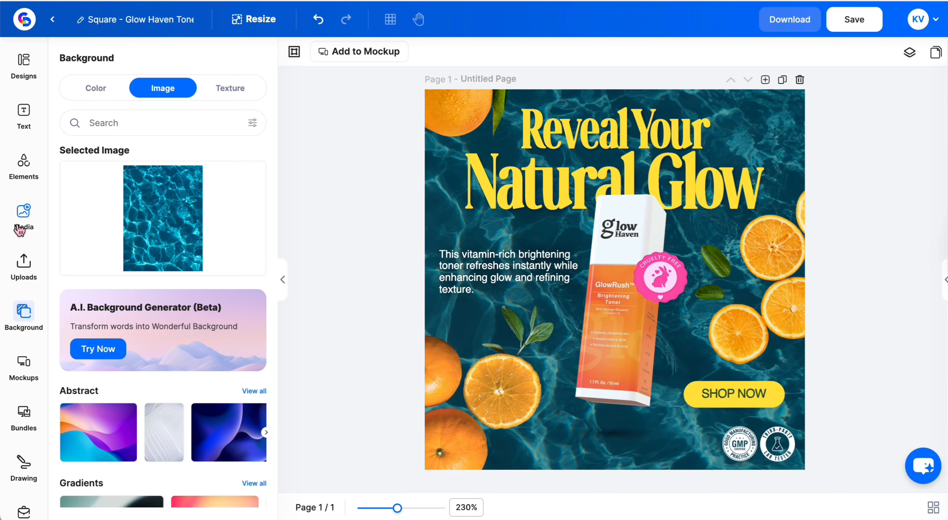
- Edit the toner box mockup's artwork, change its label text to the Delight Regular font, and apply the edit
left_click(25, 361)
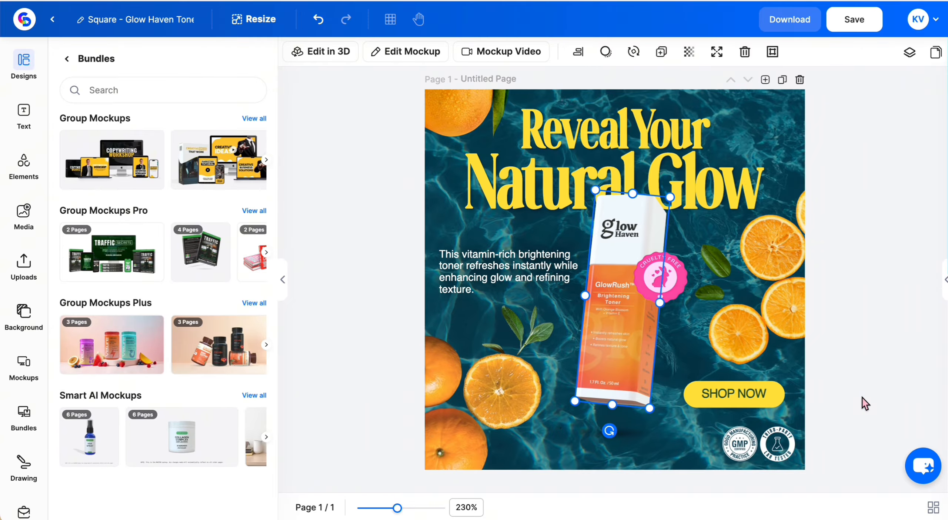
left_click(395, 50)
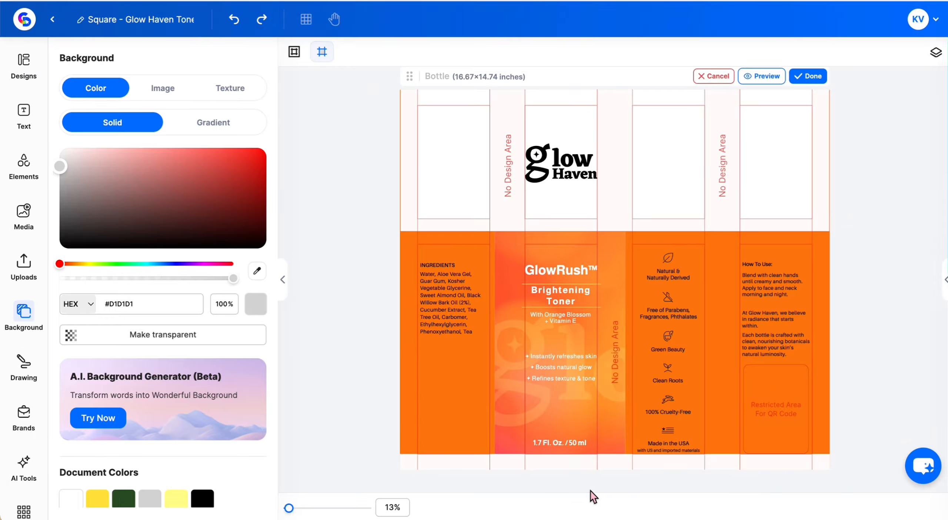
left_click(568, 270)
left_click(563, 367)
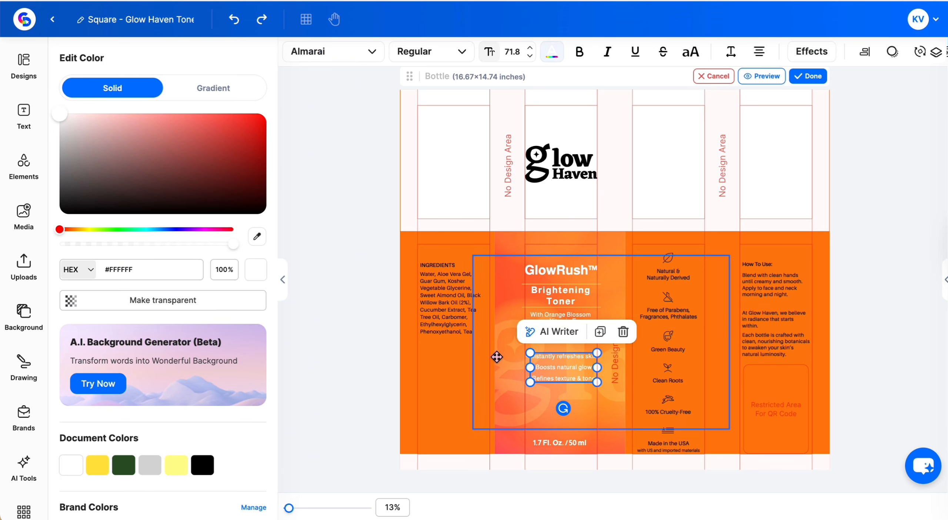
left_click(348, 48)
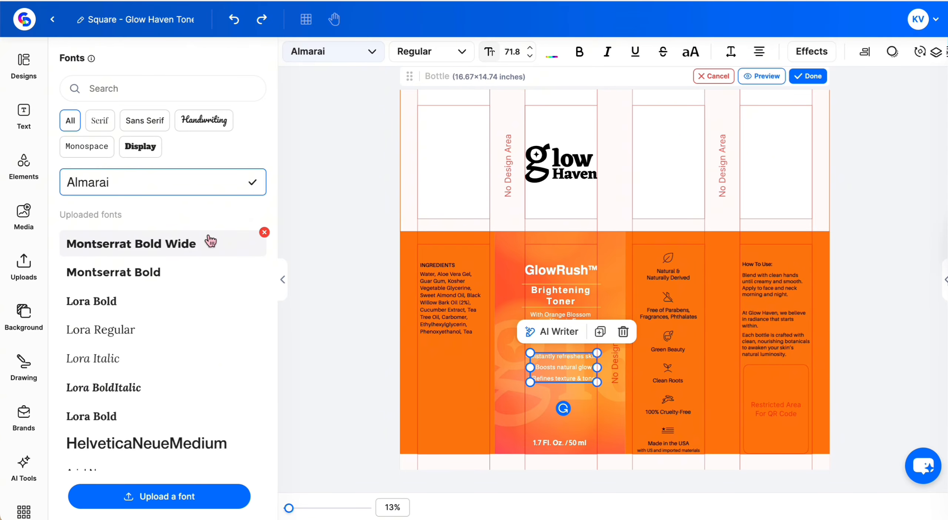
scroll(210, 239, "down", 2)
scroll(203, 317, "down", 2)
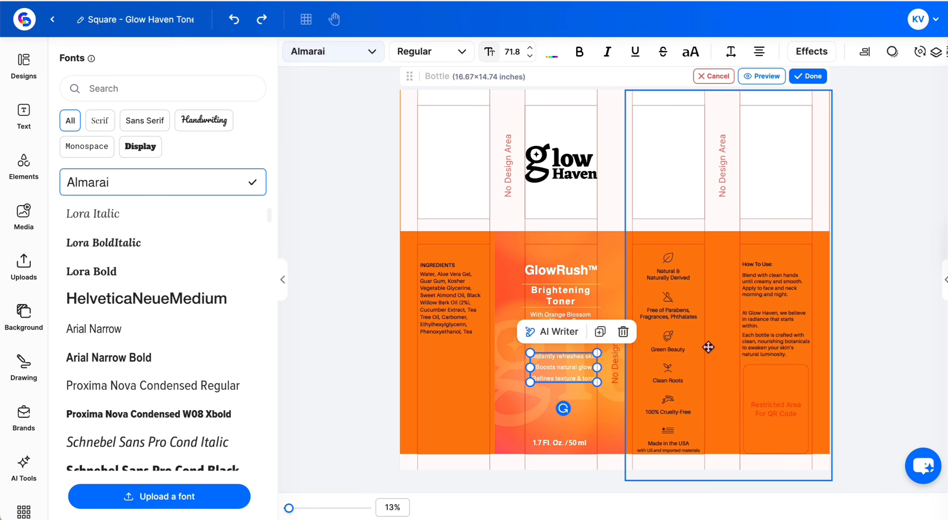
left_click(595, 498)
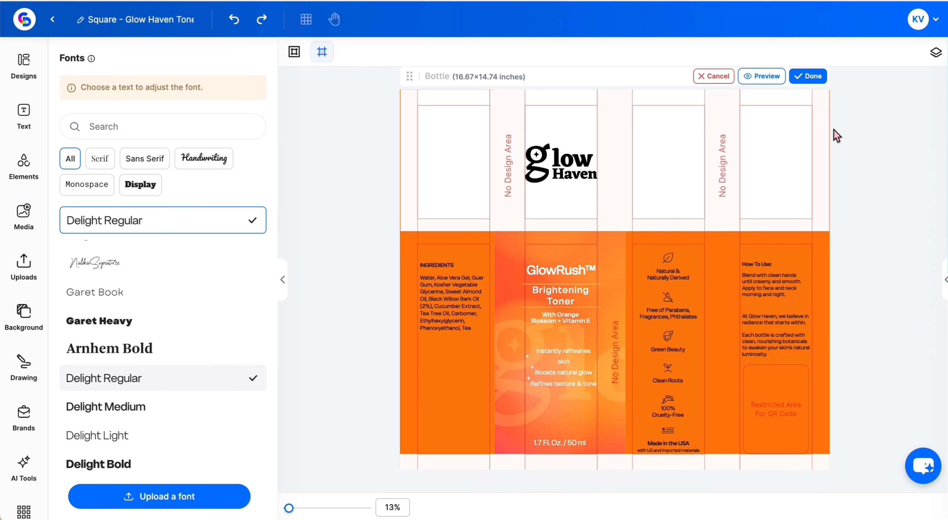
left_click(809, 77)
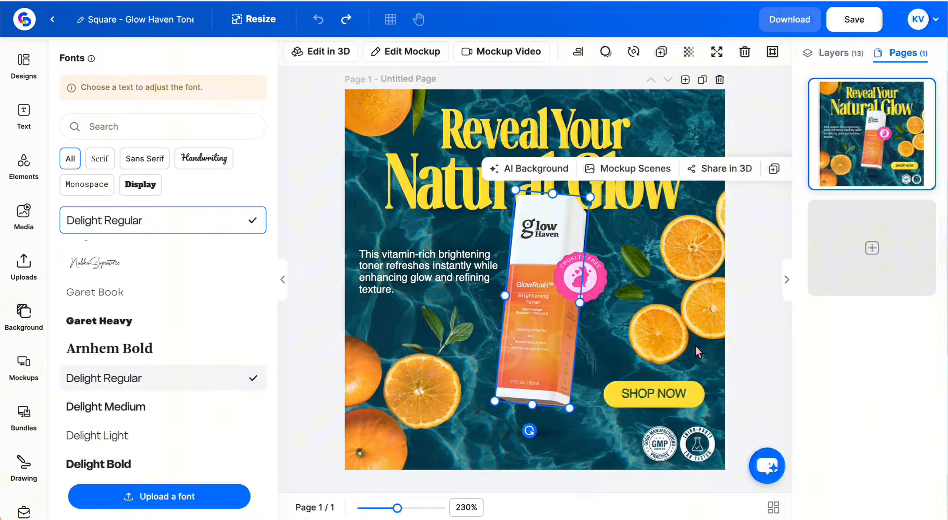
- Change the font of the SHOP NOW text to Delight Medium
left_click(758, 275)
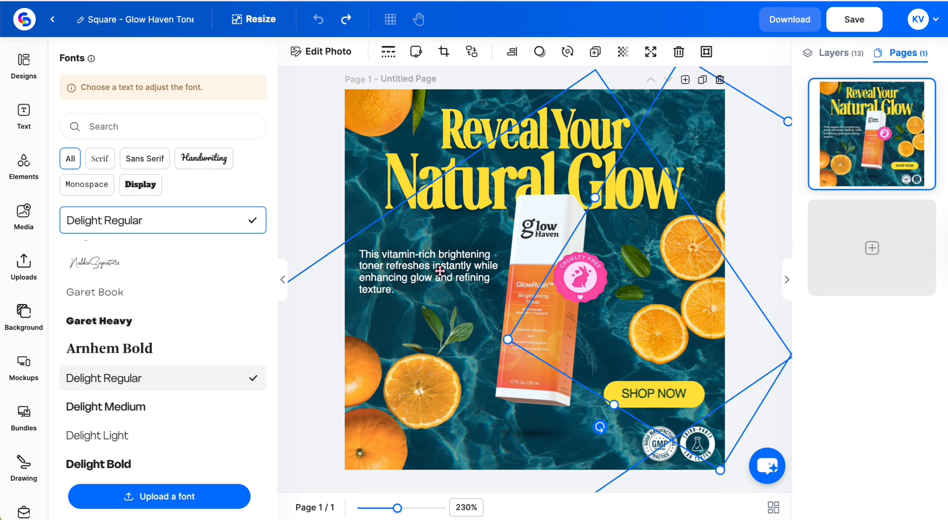
left_click(632, 391)
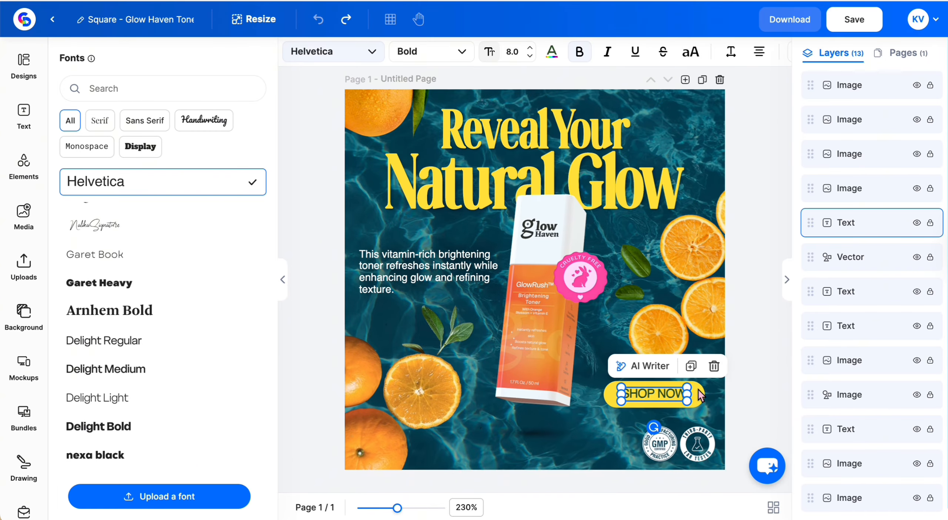
scroll(151, 306, "up", 1)
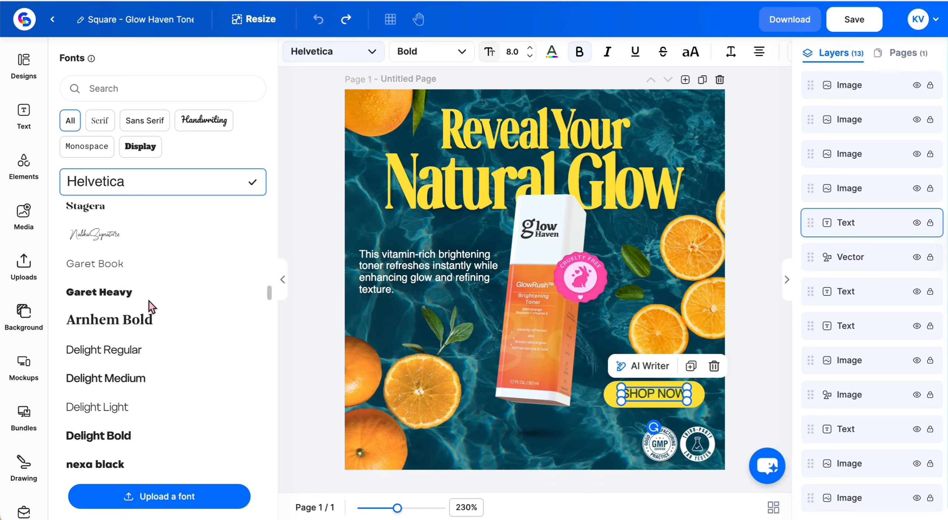
left_click(155, 385)
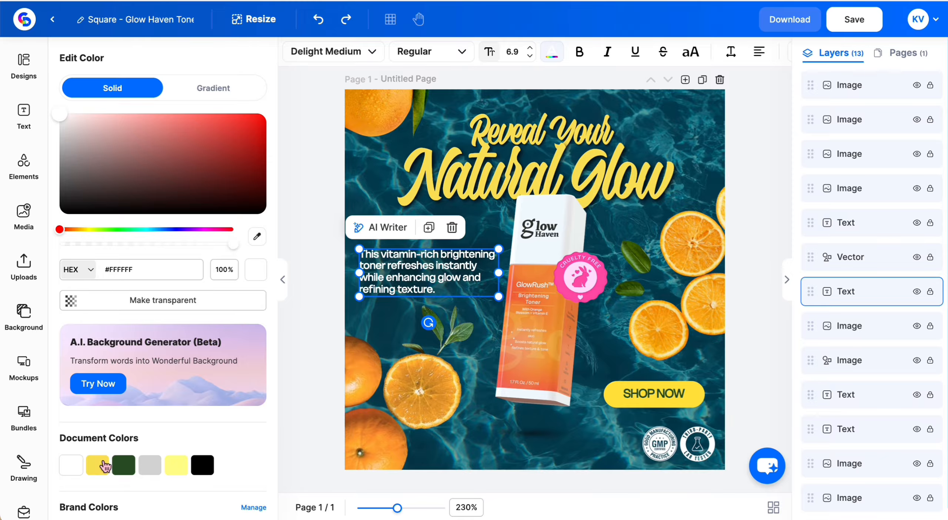
- Recolor the toner description text yellow #F8DF53 and select an image layer
left_click(105, 466)
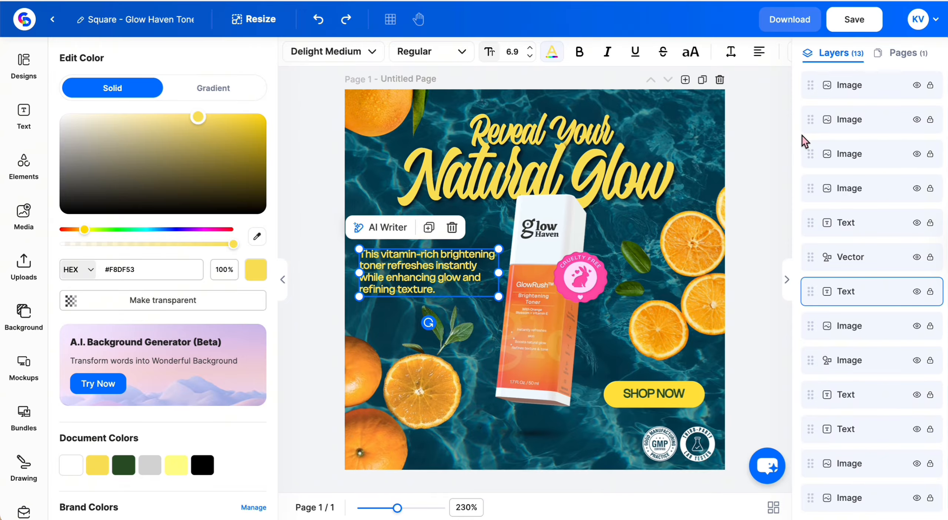
left_click(848, 472)
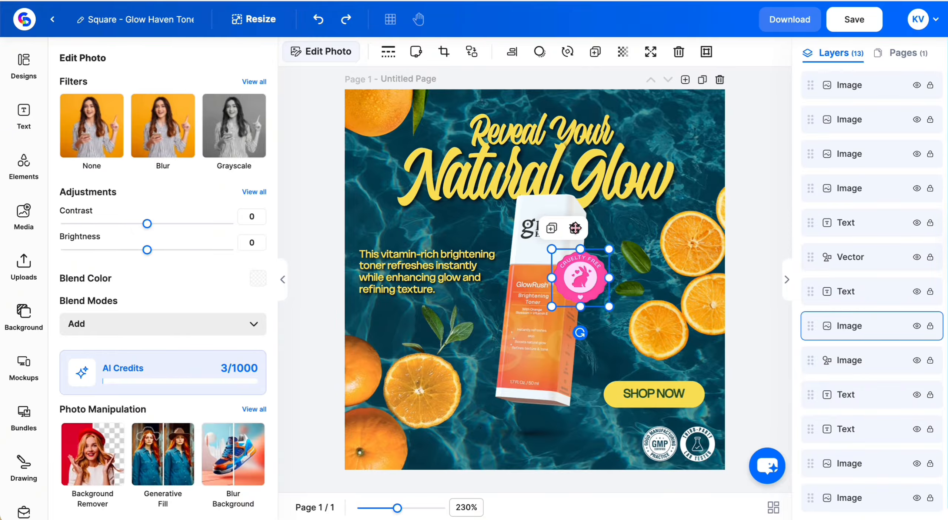
- Replace the pink Cruelty Free badge beside the toner box with the Vegan 100% badge and recolor it navy blue
left_click(575, 227)
left_click(30, 177)
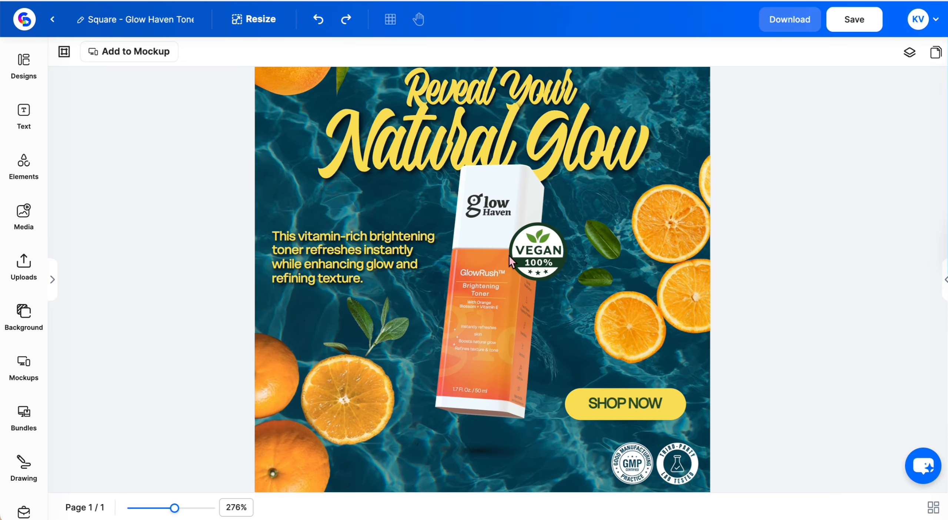
left_click(543, 246)
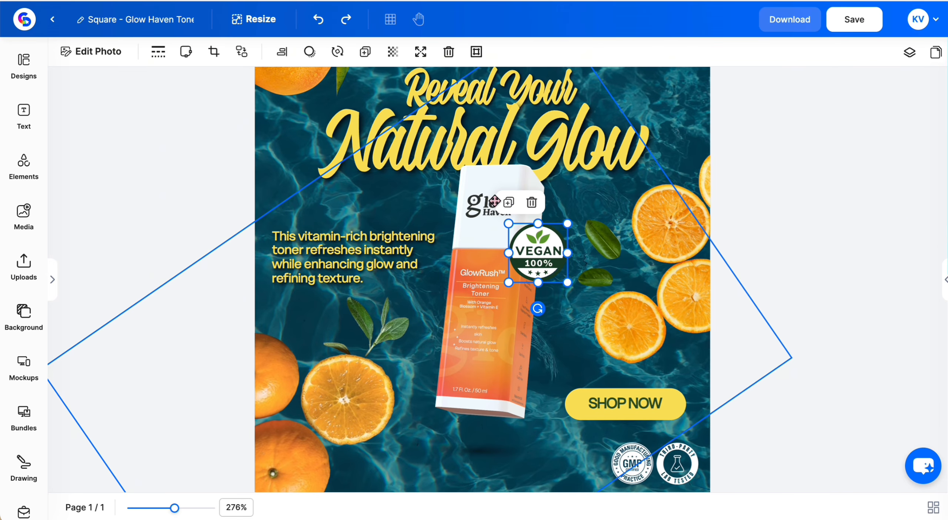
left_click(93, 50)
left_click(249, 194)
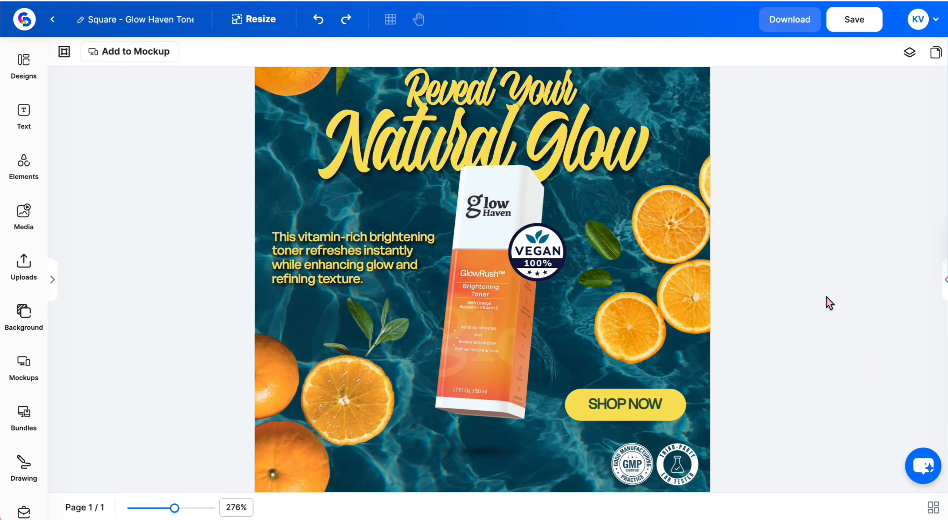
scroll(828, 302, "up", 1)
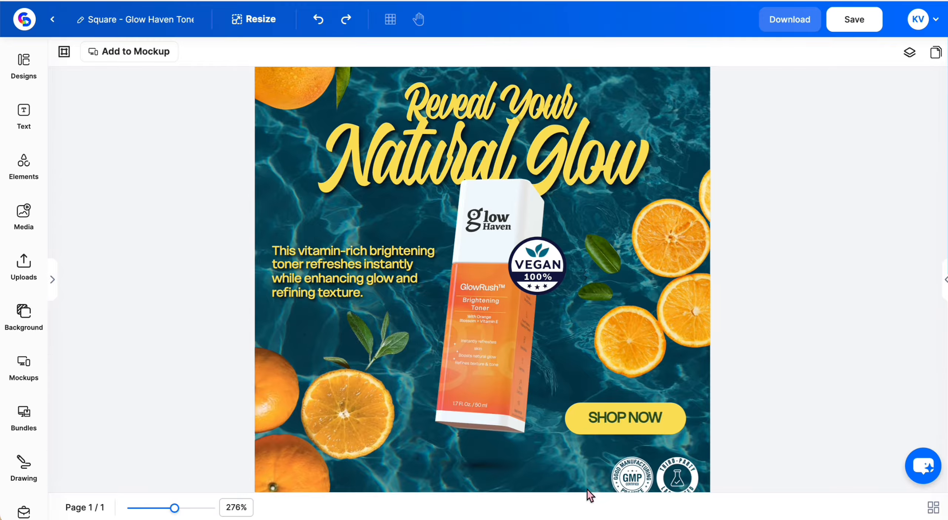
- Add the translucent white sheet texture element to the banner and set its transparency to 21
left_click(24, 163)
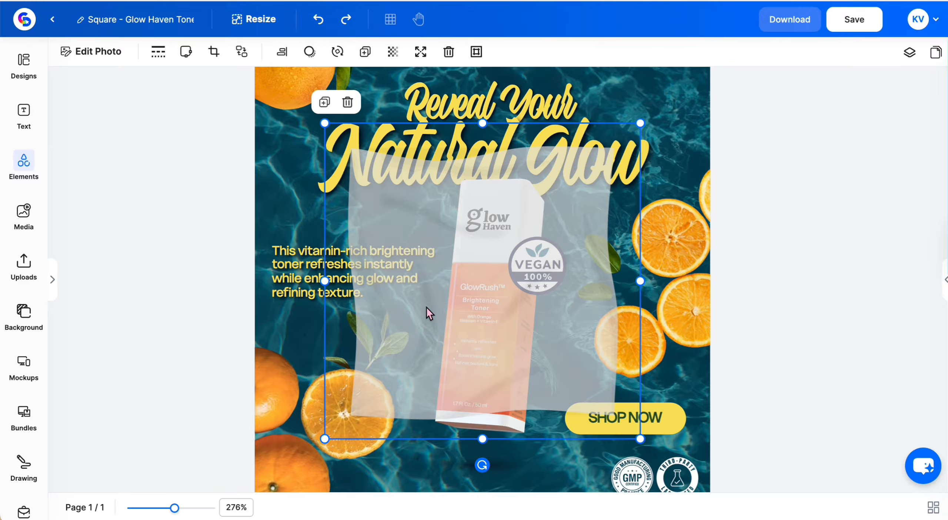
left_click(392, 53)
left_click(392, 53)
left_click(393, 54)
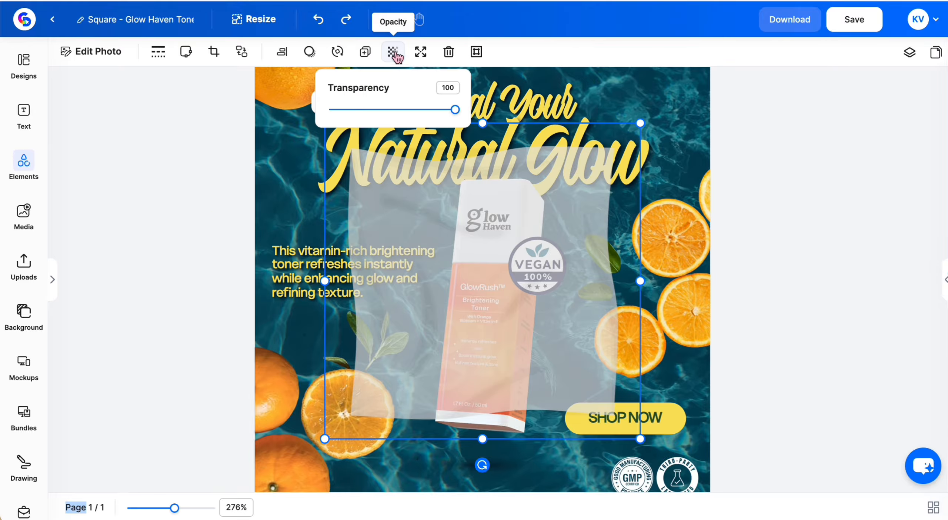
left_click_drag(455, 110, 358, 111)
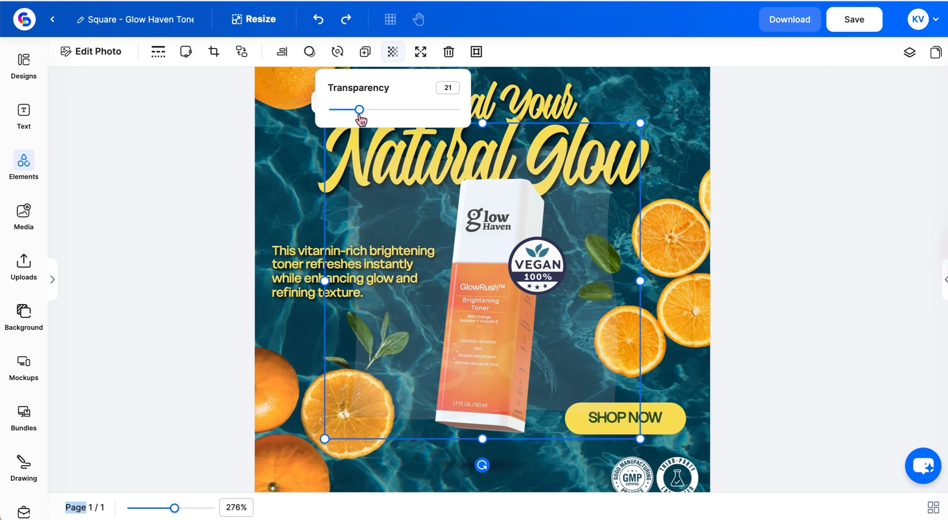
- Move and enlarge the translucent texture overlay to cover the whole banner, with its transparency set to 21
scroll(587, 387, "down", 3)
left_click_drag(600, 393, 582, 321)
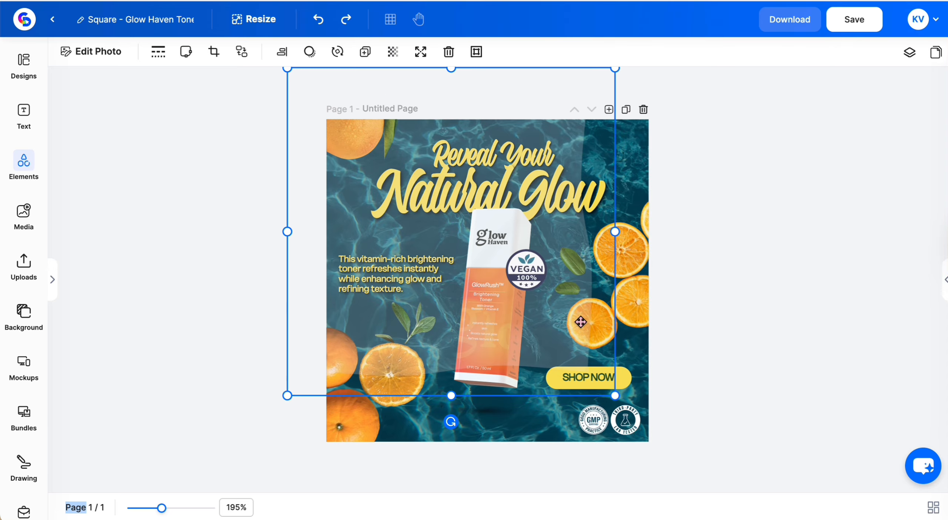
left_click_drag(615, 396, 725, 509)
left_click_drag(685, 387, 678, 380)
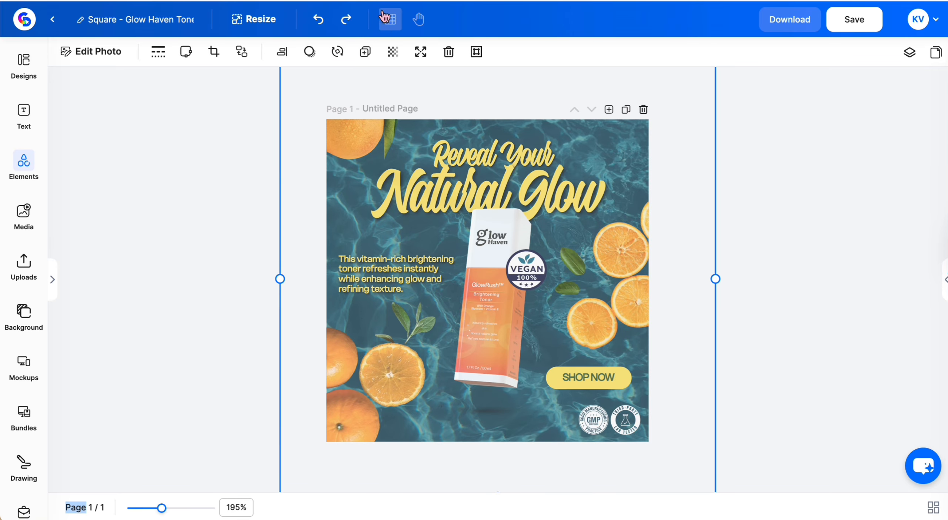
left_click(392, 52)
left_click_drag(376, 110, 359, 110)
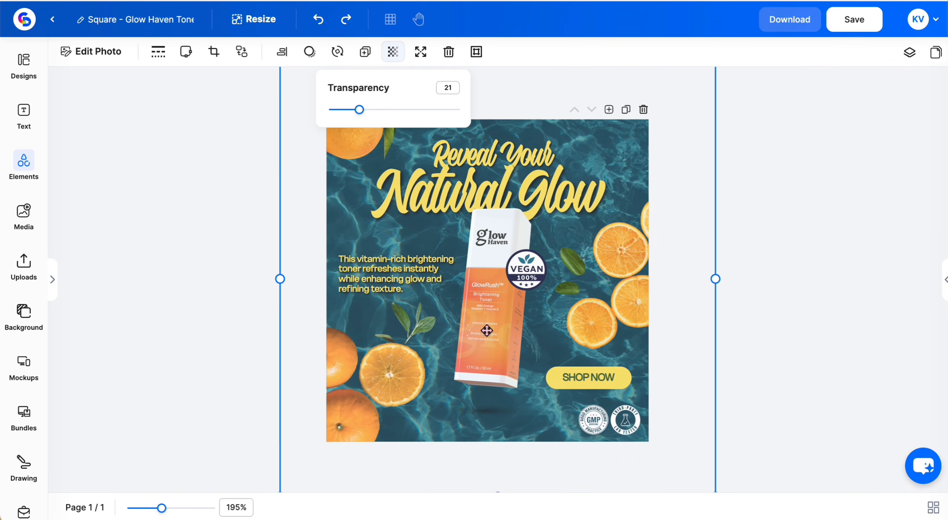
left_click(791, 300)
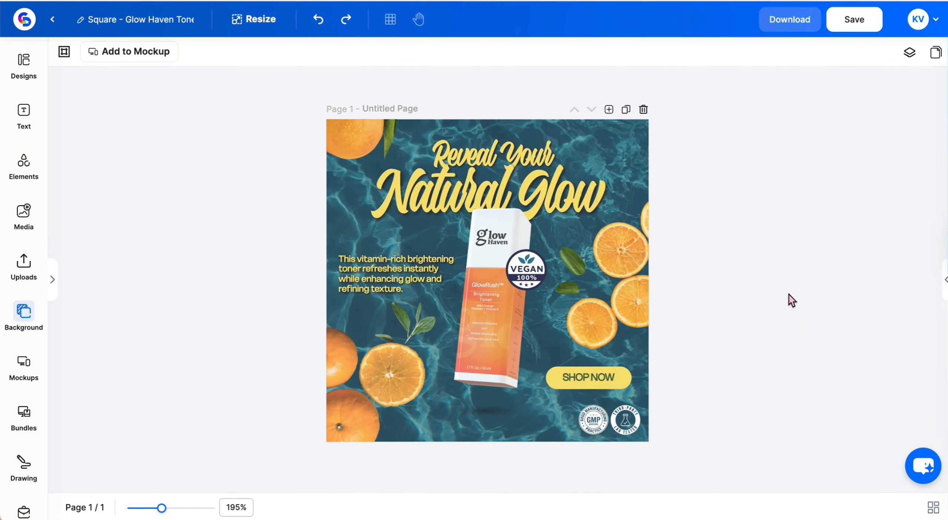
- Save the design and review the download options for file type, pages, DPI, quality, folder and watermark
left_click(856, 22)
left_click(800, 27)
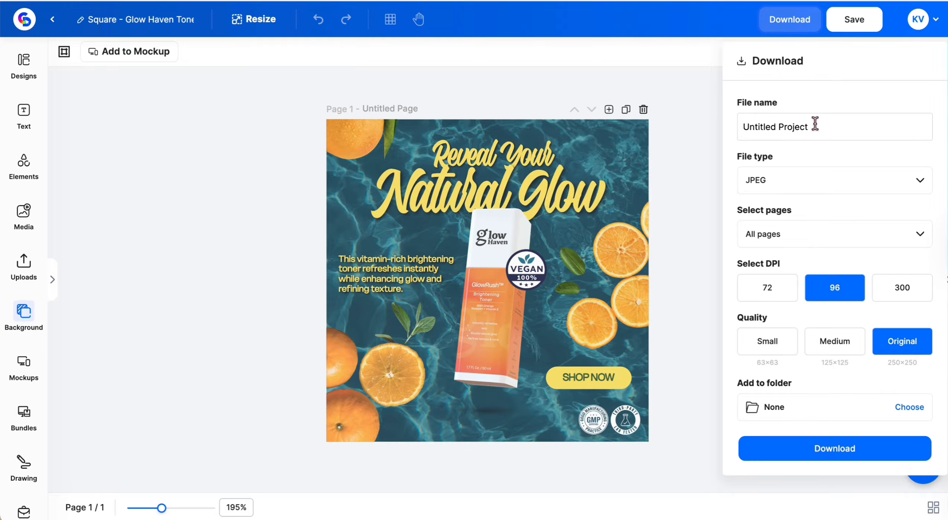
left_click(826, 180)
left_click(826, 186)
left_click(820, 240)
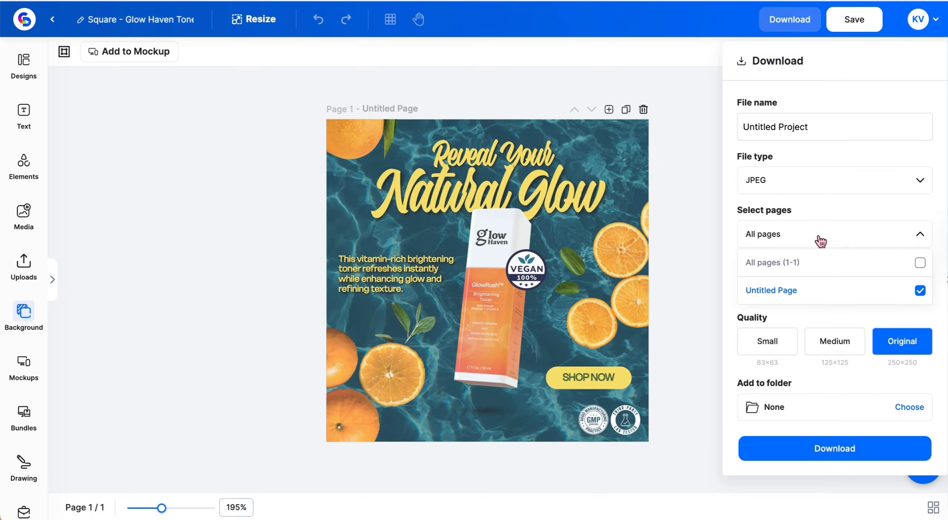
left_click(821, 240)
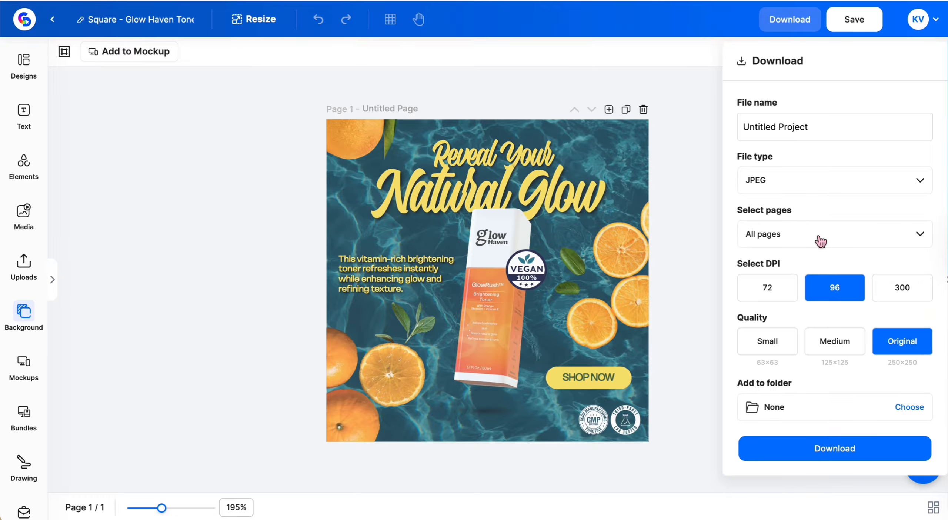
scroll(781, 314, "down", 1)
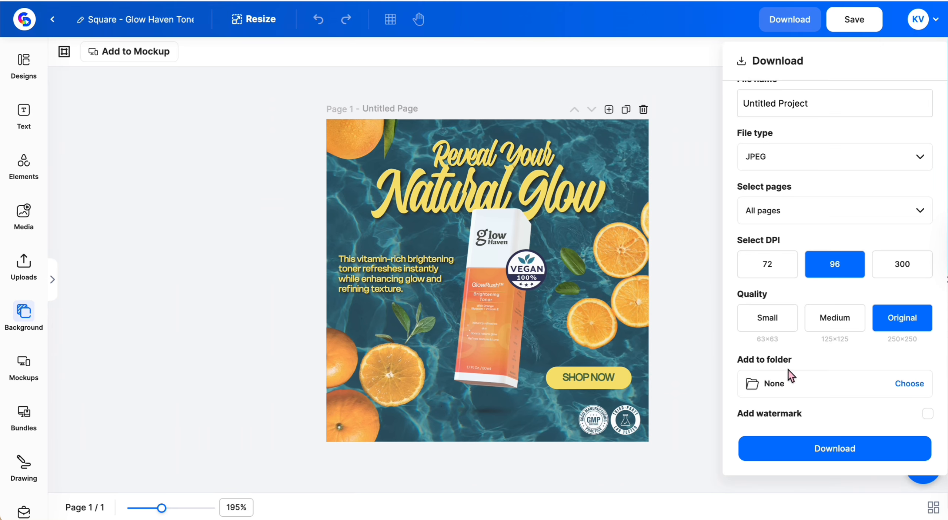
left_click(689, 360)
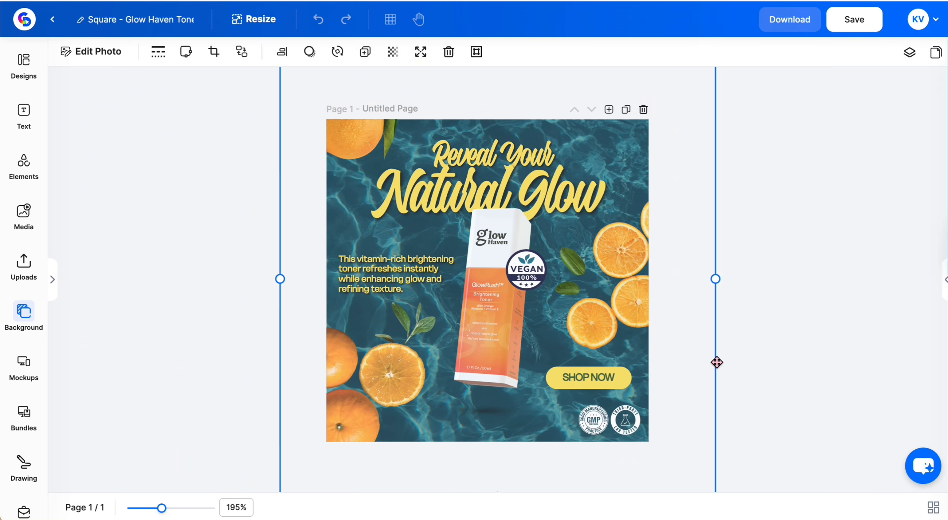
left_click(899, 372)
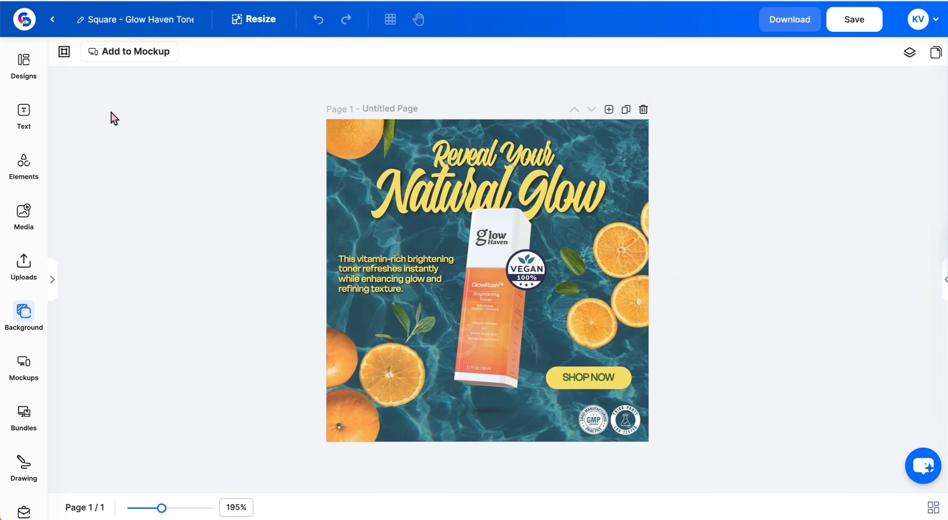
- Preview the saved Square - Glow Haven Toner design in My Designs and reopen it in the editor
left_click(24, 22)
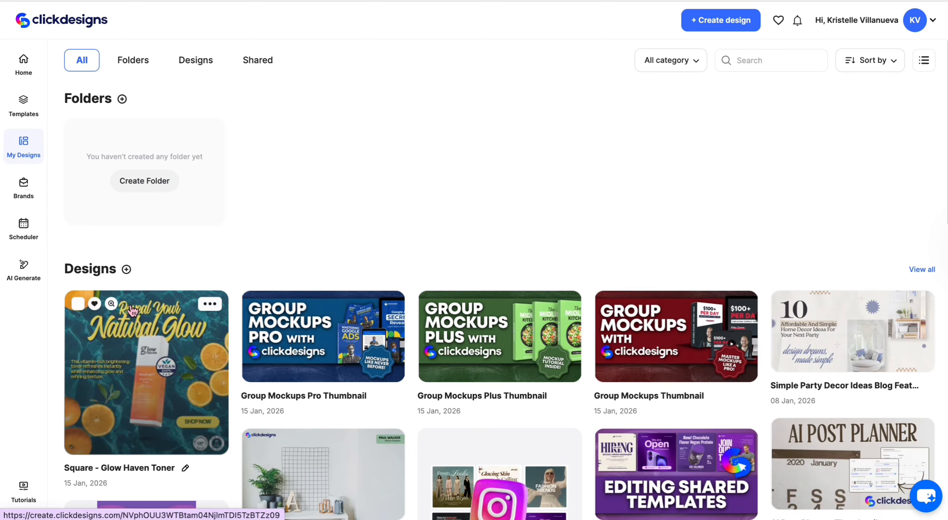
scroll(177, 282, "down", 3)
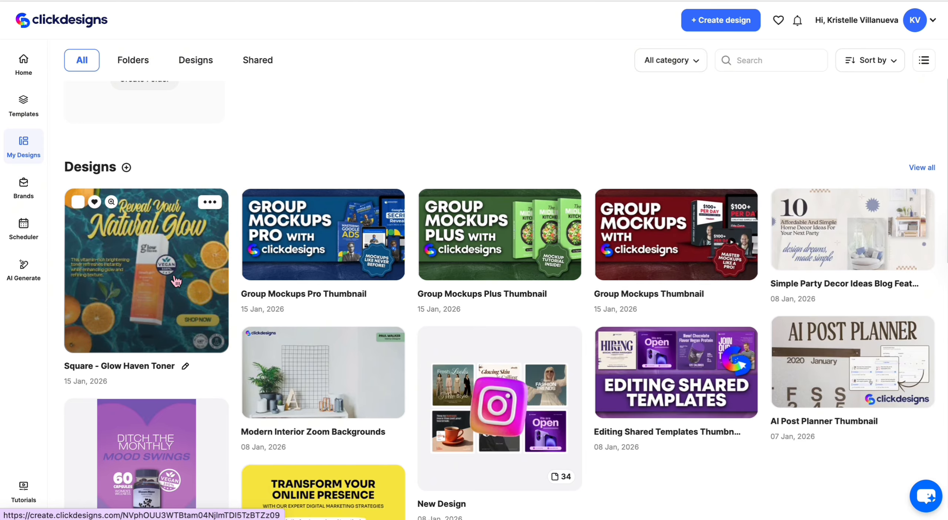
scroll(176, 281, "up", 1)
left_click(112, 237)
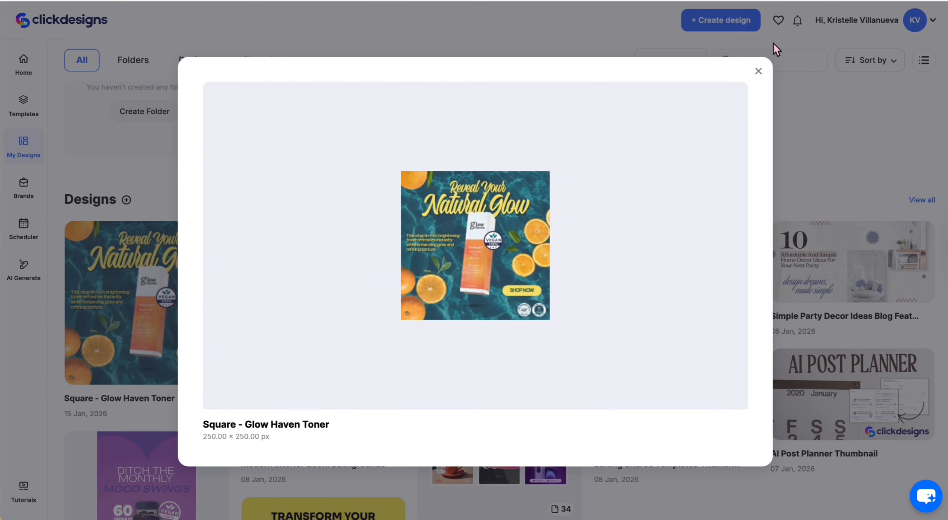
left_click(759, 71)
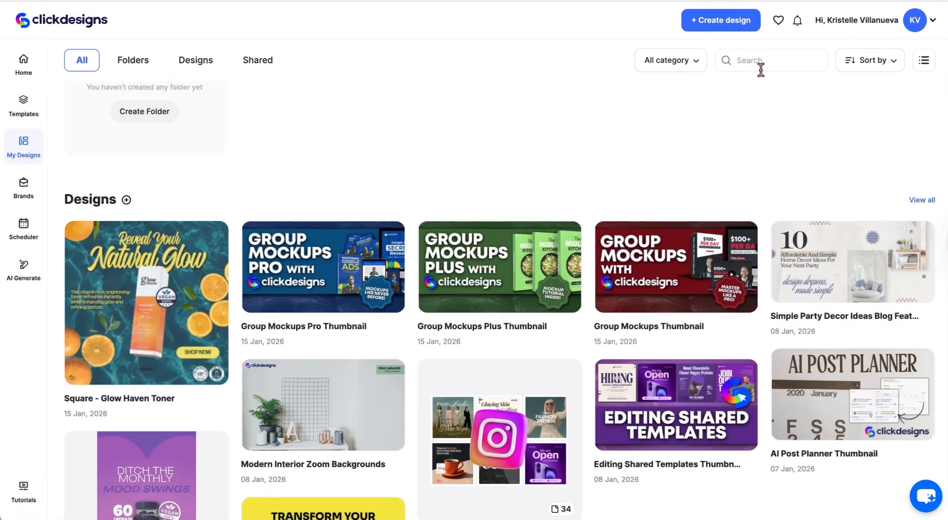
left_click(183, 285)
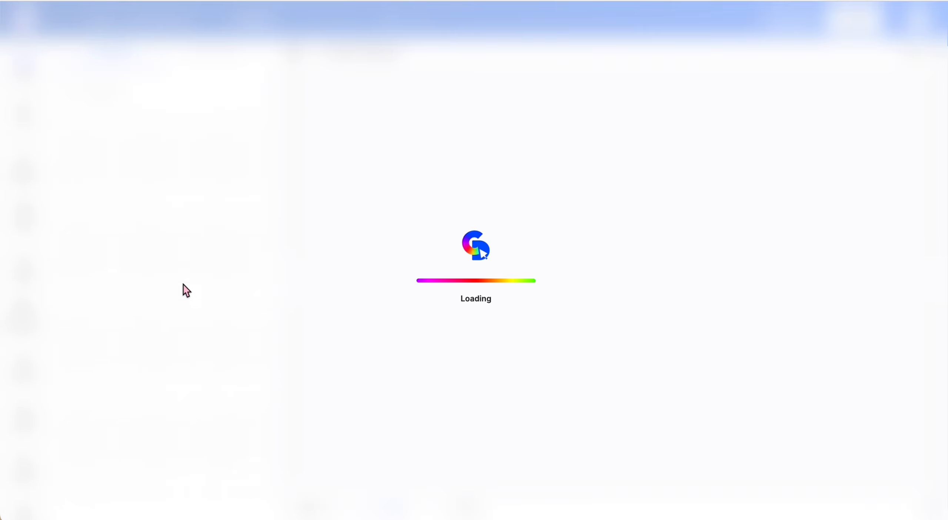